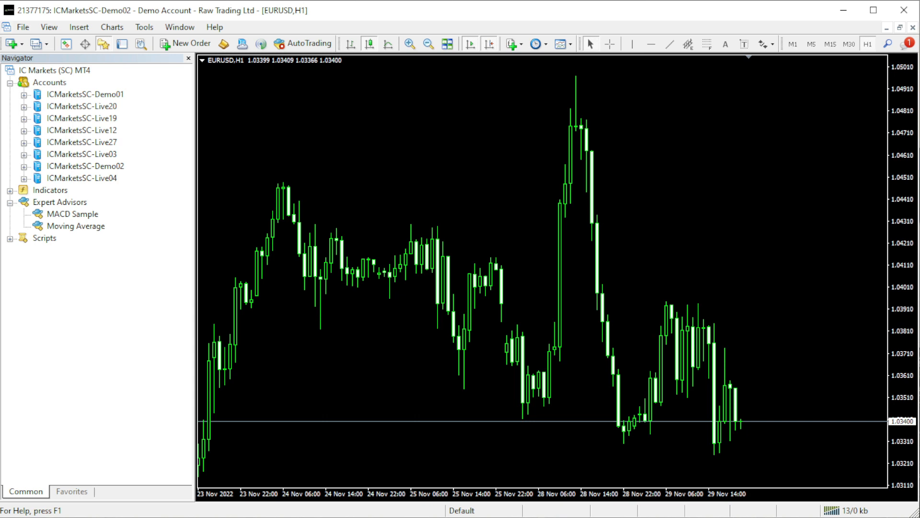
# Switch to File Explorer and extract the Pip Collector EA archive into its own folder with 7-Zip
pyautogui.hotkey('alt', 'Tab')
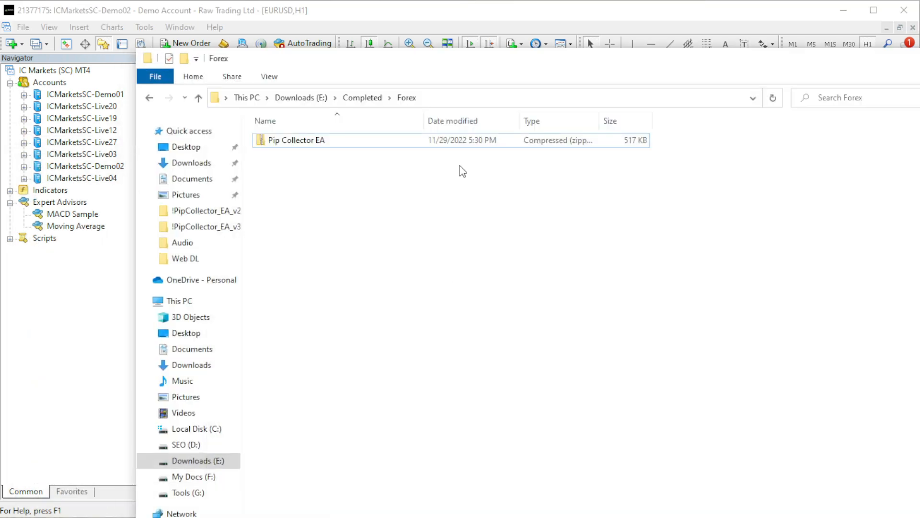
pyautogui.moveTo(442, 61); pyautogui.dragTo(452, 87)
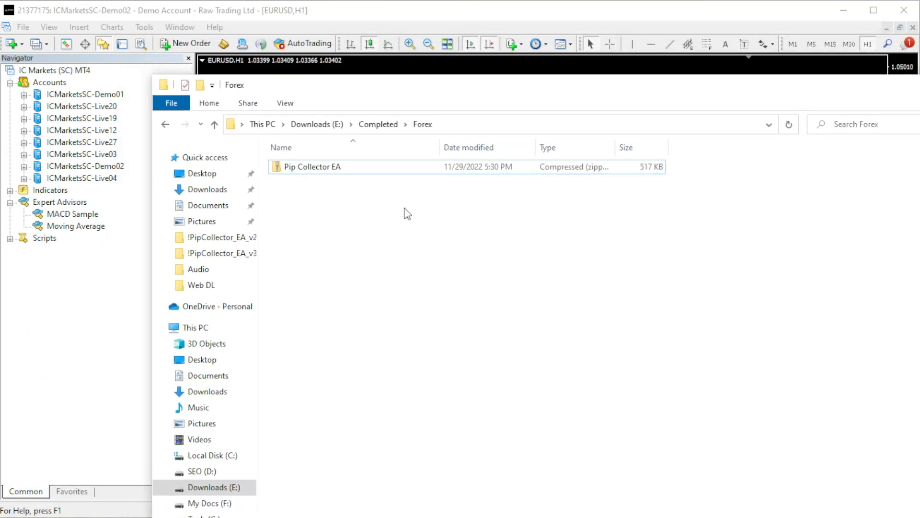
pyautogui.click(338, 173)
pyautogui.rightClick(338, 169)
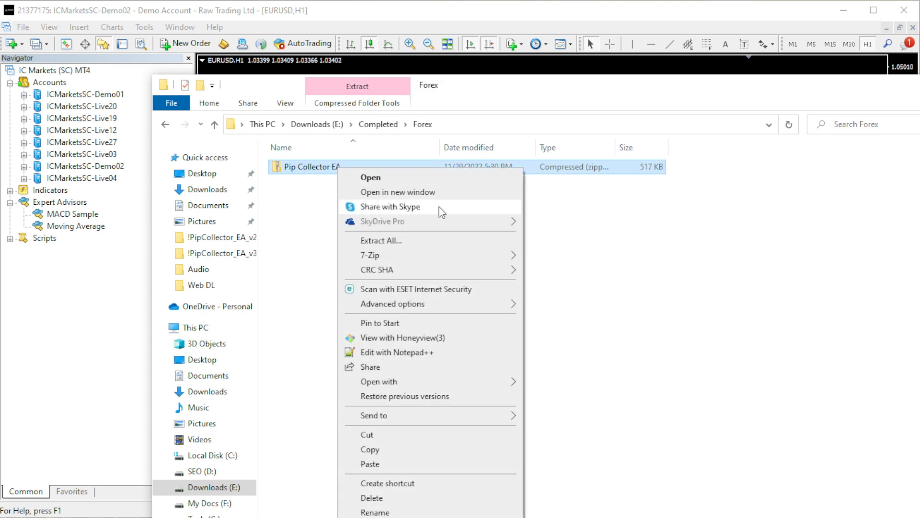
pyautogui.moveTo(428, 256)
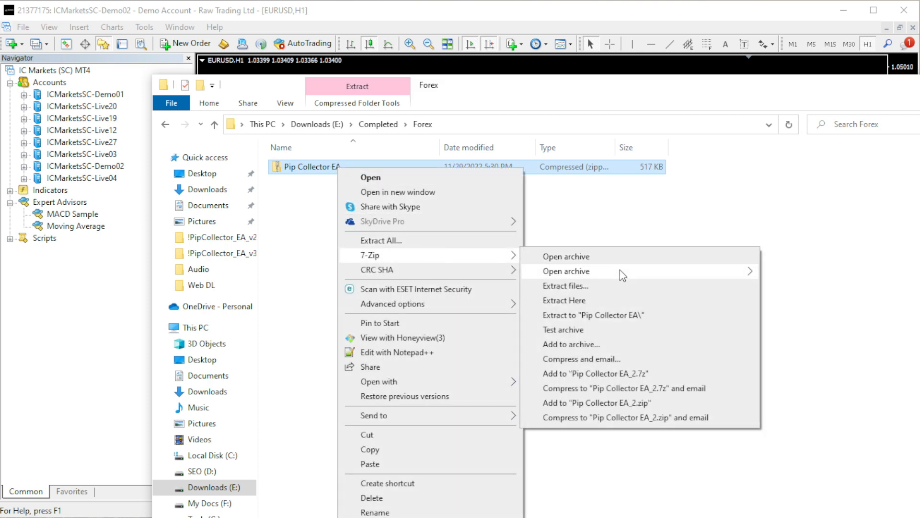
pyautogui.click(628, 318)
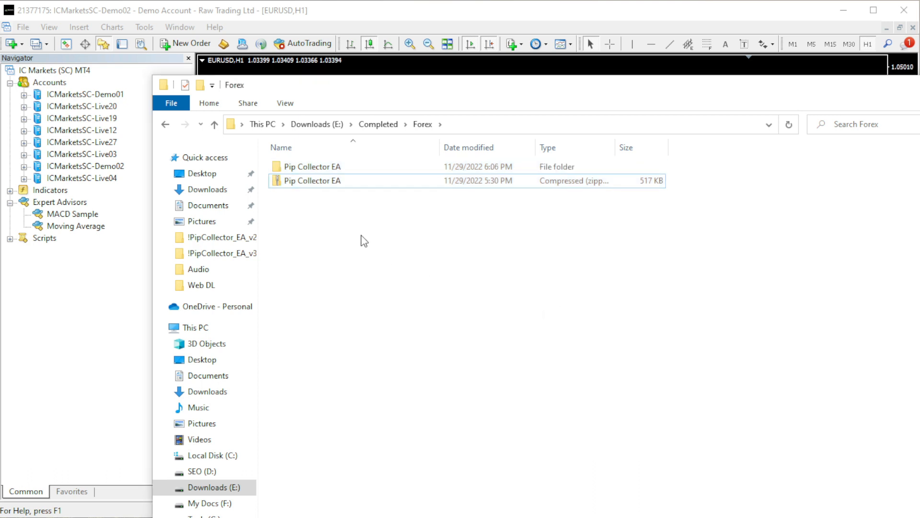
# Examine the extracted Pip Collector EA package, including the user guide and the Expert Advisor, !Demo and Presets folders
pyautogui.doubleClick(343, 169)
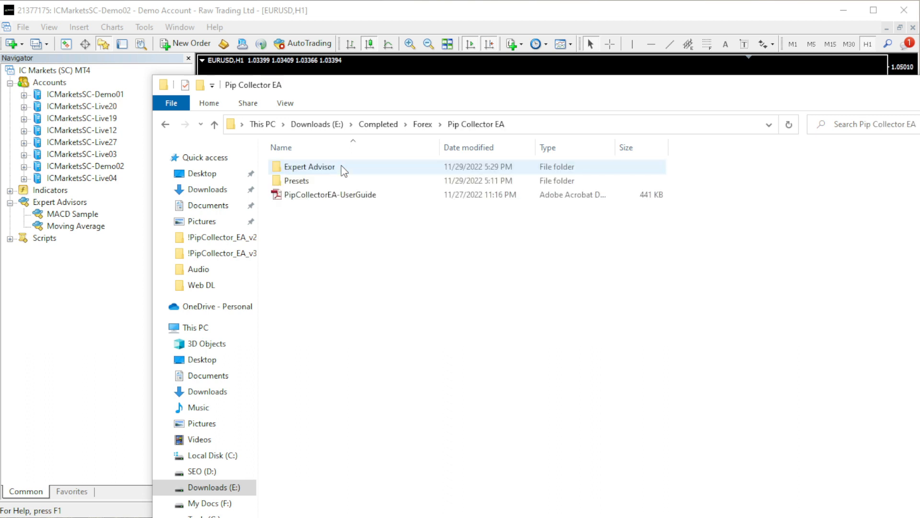
pyautogui.click(401, 181)
pyautogui.click(407, 195)
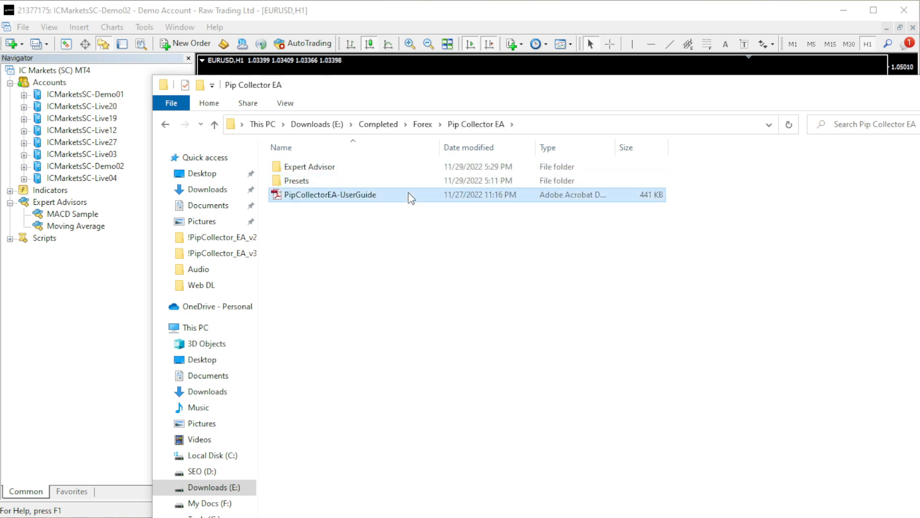
pyautogui.doubleClick(373, 169)
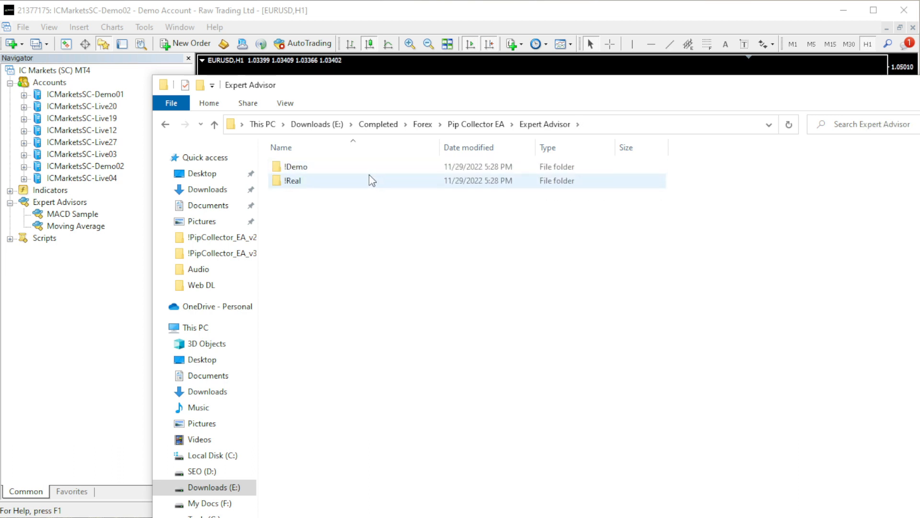
pyautogui.doubleClick(370, 168)
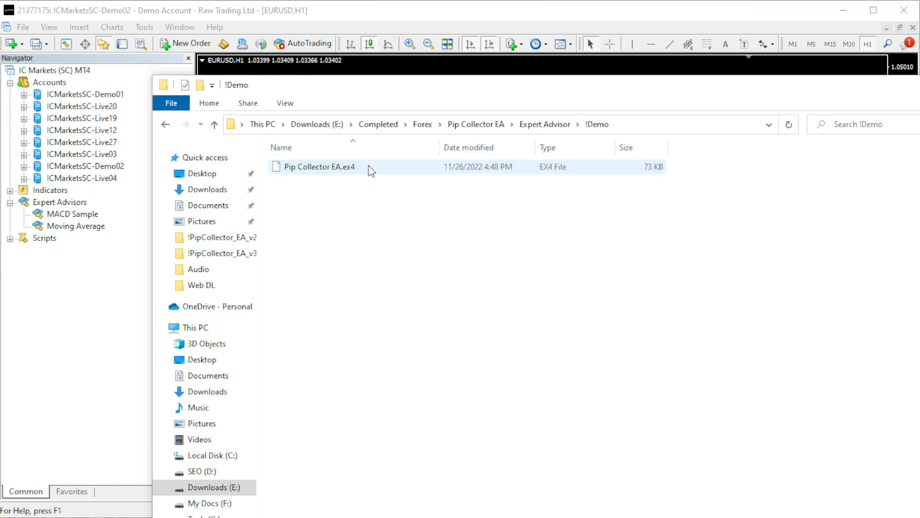
pyautogui.click(165, 124)
pyautogui.click(165, 124)
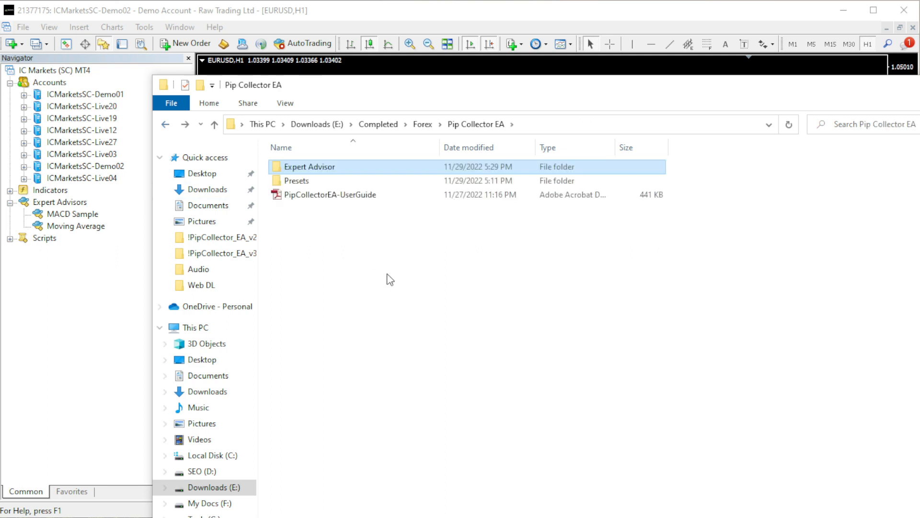
pyautogui.doubleClick(373, 182)
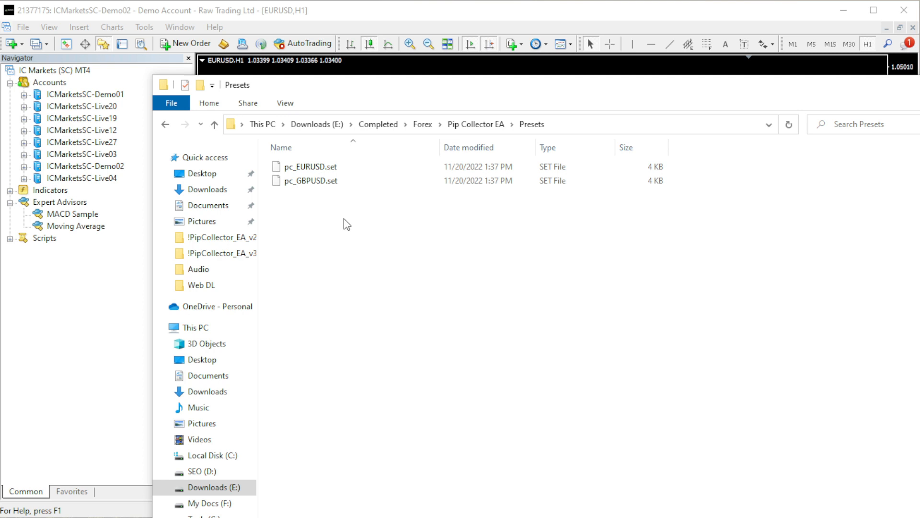
pyautogui.click(477, 126)
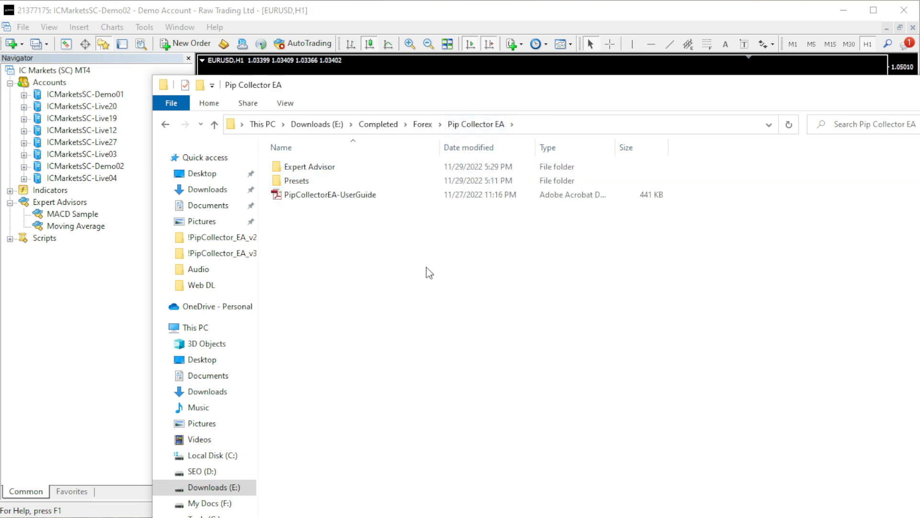
# Open the !Demo folder inside the package's Expert Advisor folder
pyautogui.doubleClick(374, 168)
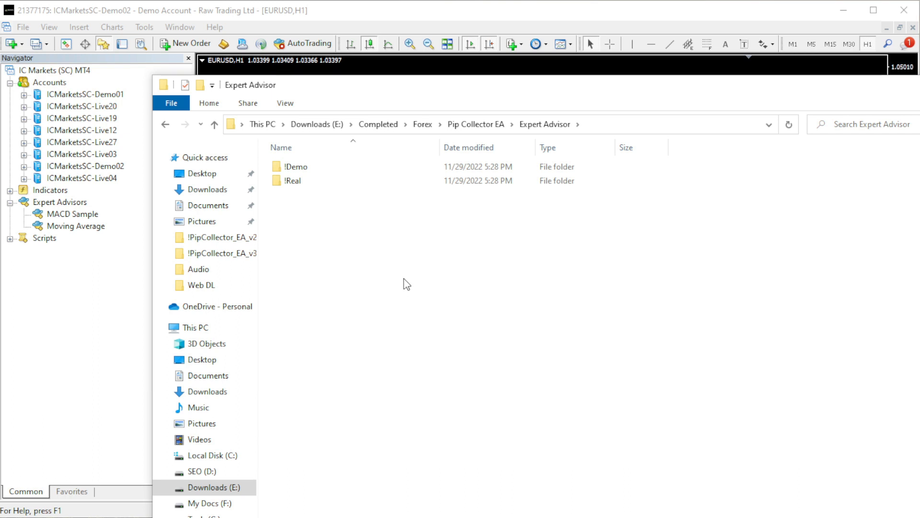
pyautogui.click(344, 172)
pyautogui.doubleClick(344, 172)
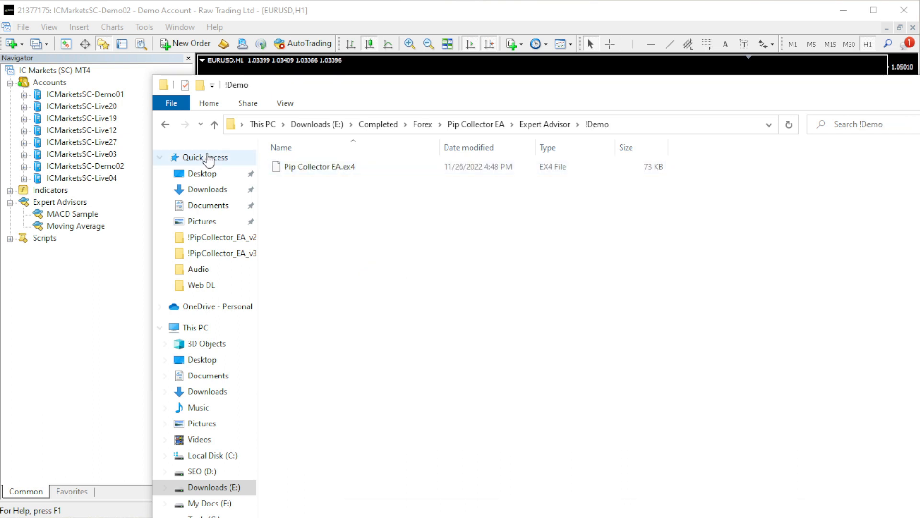
# Switch to MetaTrader 4, open its data folder and go into MQL4\Experts, keeping the package window reachable
pyautogui.click(117, 15)
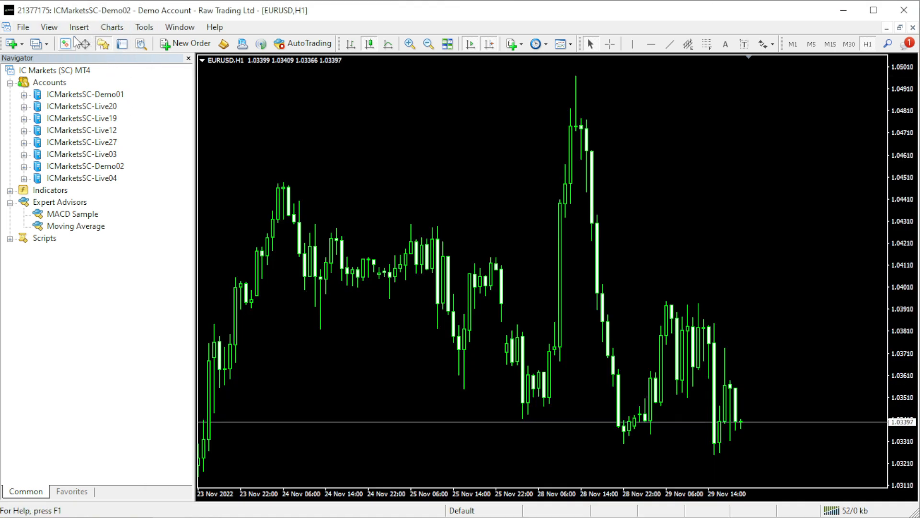
pyautogui.click(23, 28)
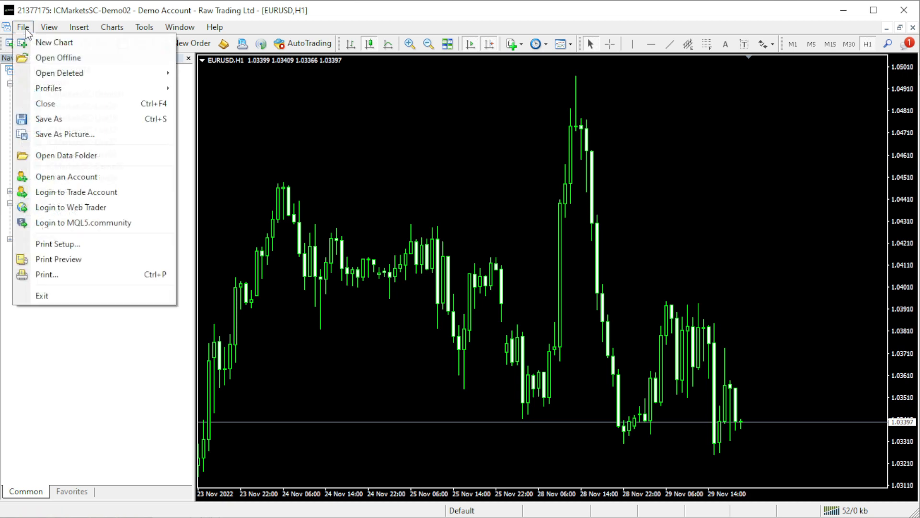
pyautogui.click(68, 157)
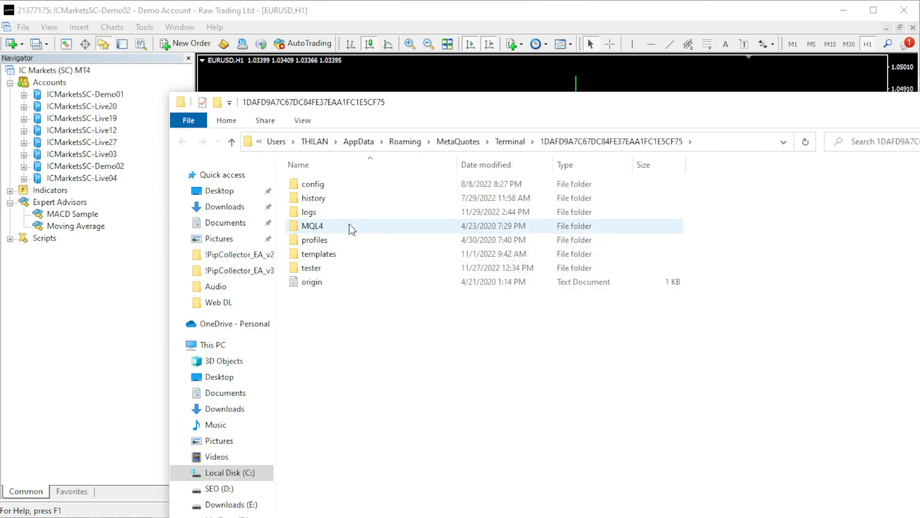
pyautogui.doubleClick(350, 226)
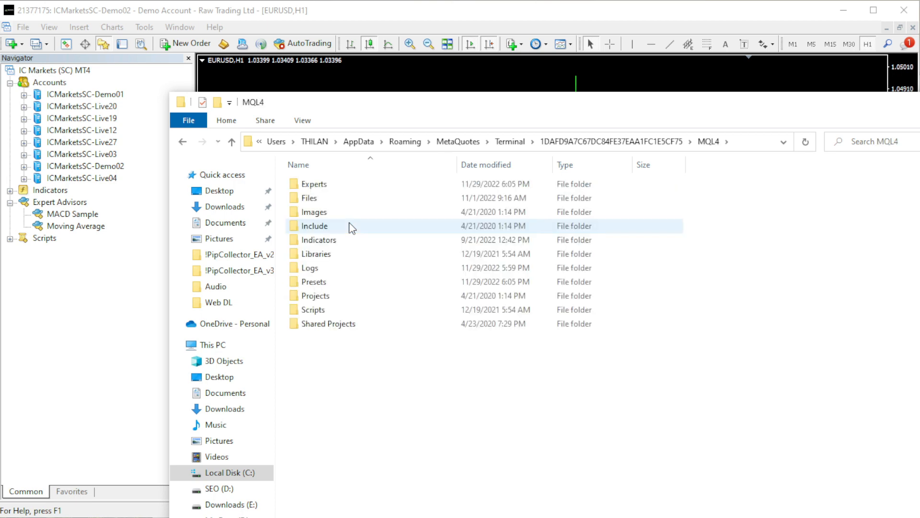
pyautogui.doubleClick(353, 188)
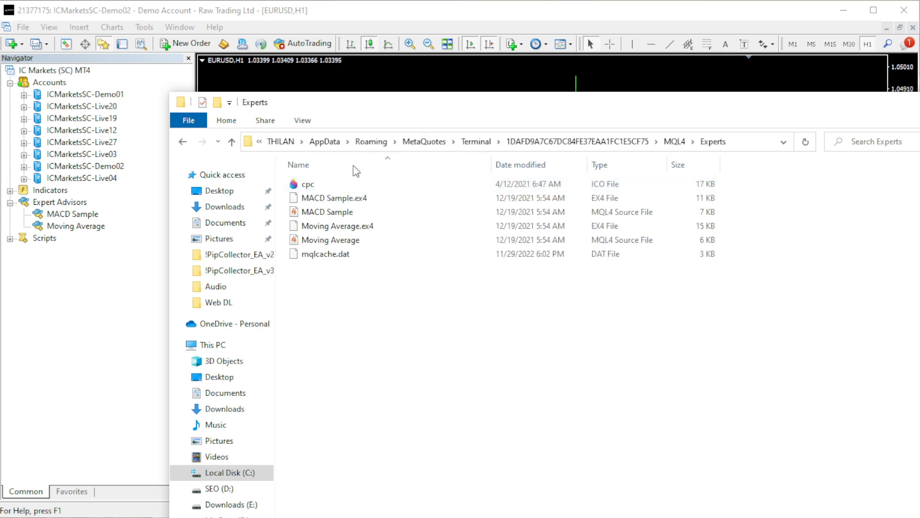
pyautogui.moveTo(422, 120); pyautogui.dragTo(364, 152)
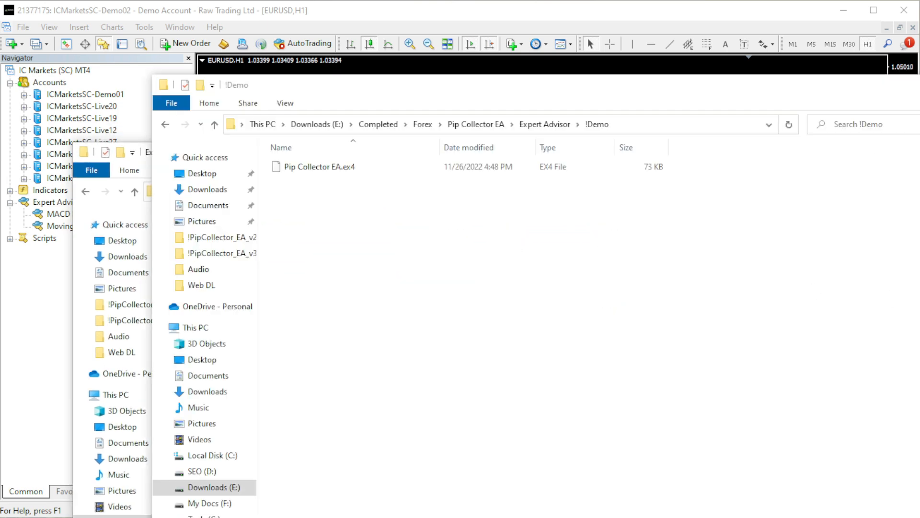
# Copy Pip Collector EA.ex4 from the !Demo folder into the terminal's MQL4\Experts folder
pyautogui.click(297, 168)
pyautogui.rightClick(297, 169)
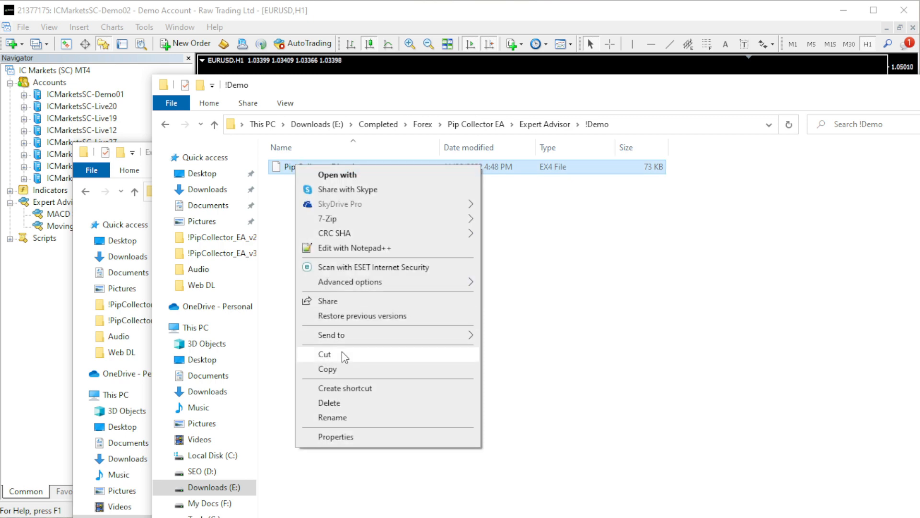
pyautogui.click(326, 368)
pyautogui.hotkey('alt', 'Tab')
pyautogui.rightClick(386, 487)
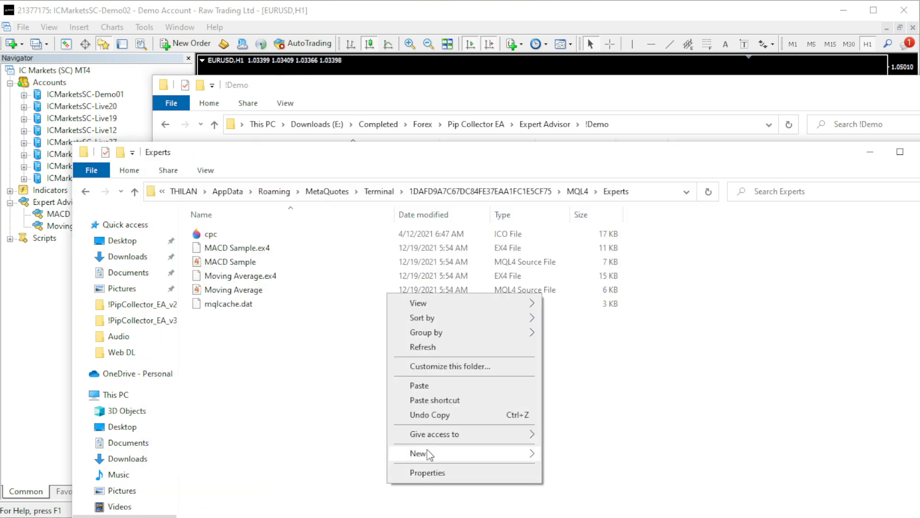
pyautogui.click(445, 386)
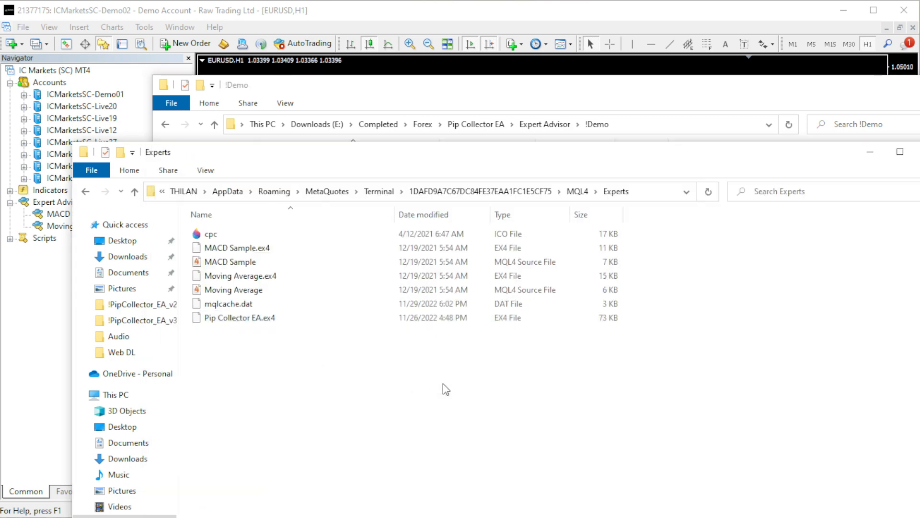
# Copy pc_EURUSD.set and pc_GBPUSD.set from the Pip Collector EA package's Presets folder to the clipboard
pyautogui.click(545, 107)
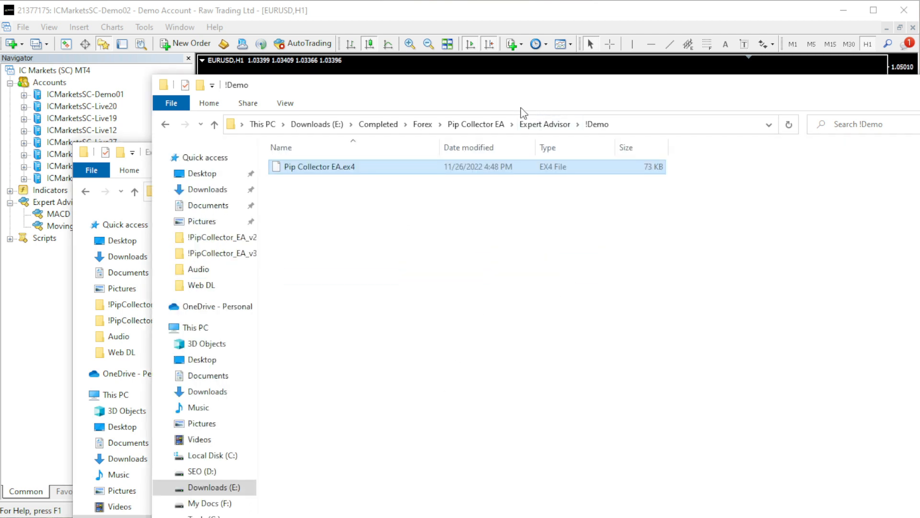
pyautogui.click(530, 125)
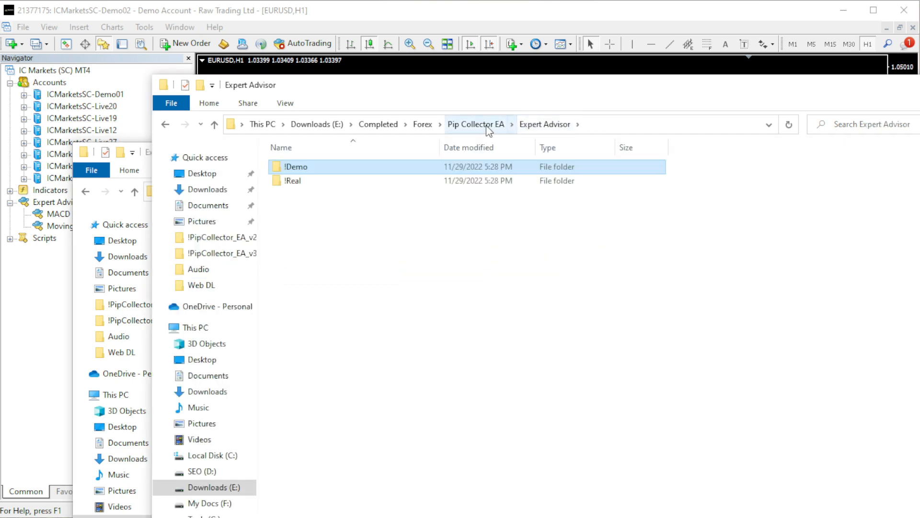
pyautogui.click(486, 125)
pyautogui.doubleClick(289, 180)
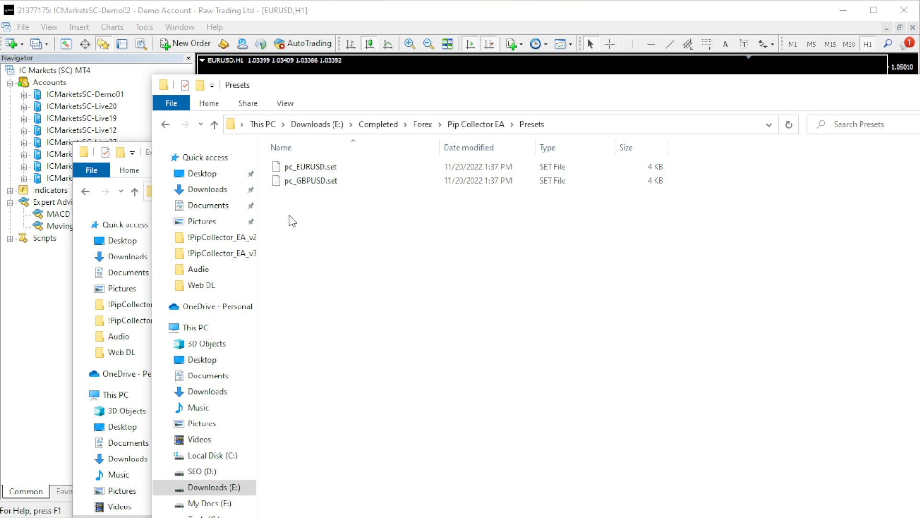
pyautogui.moveTo(289, 215); pyautogui.dragTo(312, 170)
pyautogui.rightClick(312, 169)
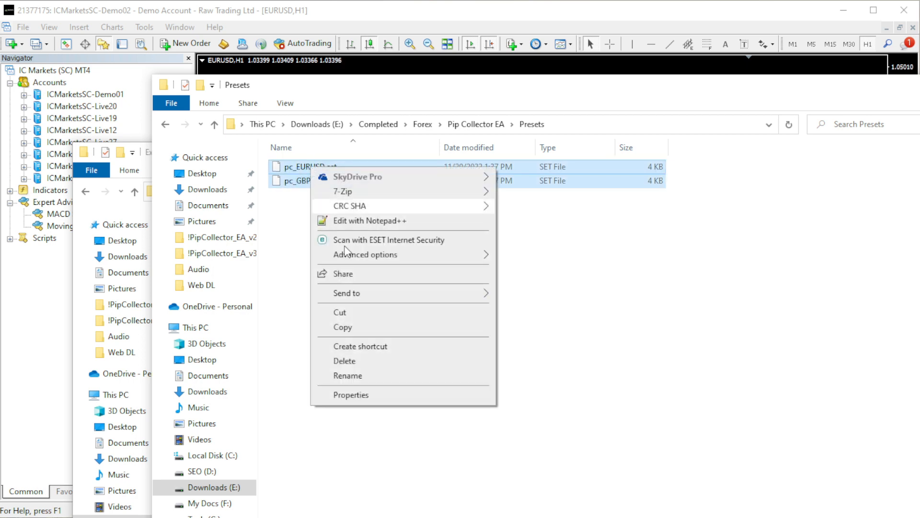
pyautogui.click(356, 323)
# Paste the two copied preset files into the terminal's MQL4\Presets folder
pyautogui.hotkey('alt', 'Tab')
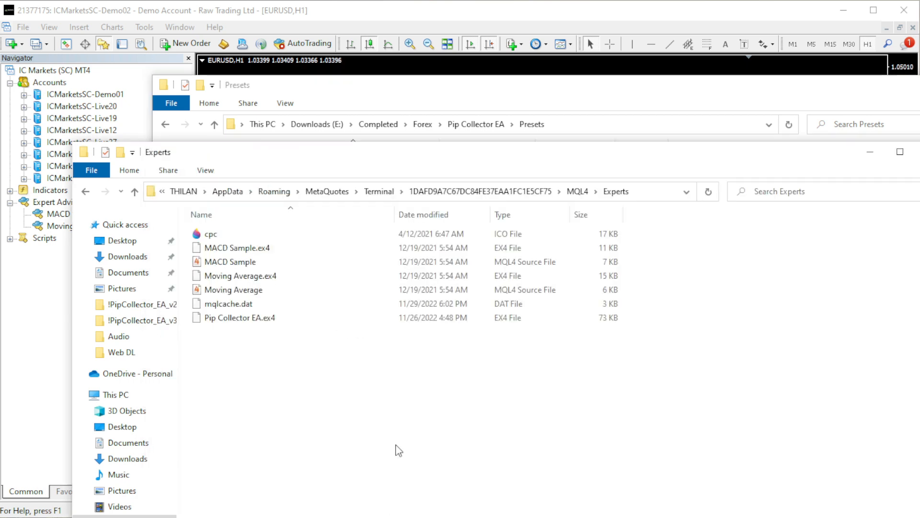
pyautogui.click(583, 193)
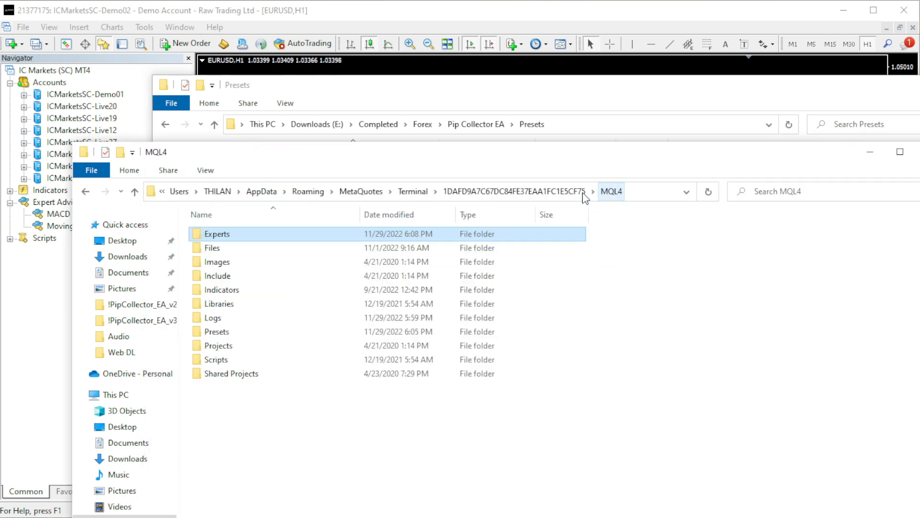
pyautogui.click(228, 336)
pyautogui.doubleClick(228, 338)
pyautogui.rightClick(229, 338)
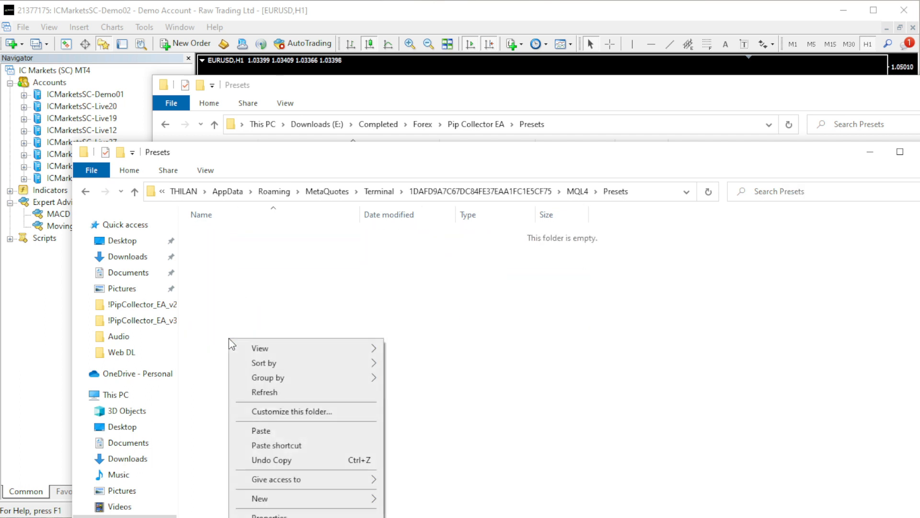
pyautogui.click(287, 436)
pyautogui.click(286, 436)
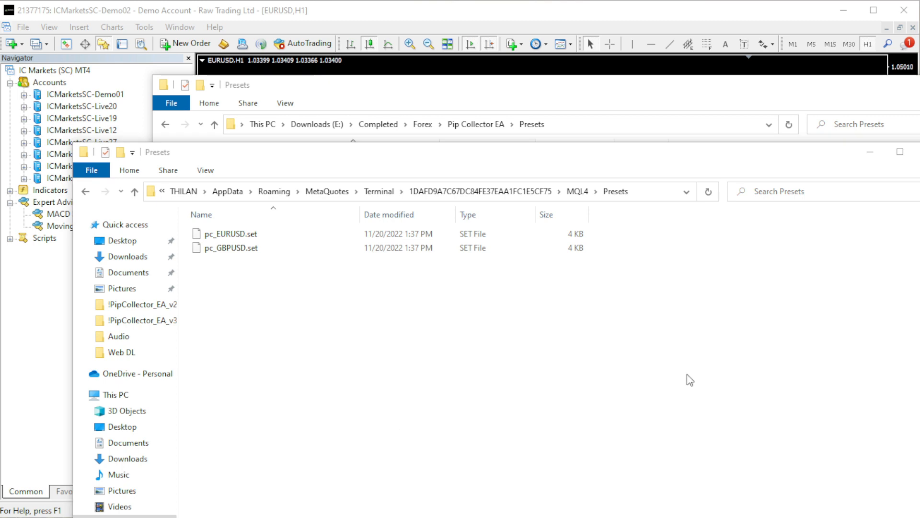
# Close both File Explorer windows and restart the MetaTrader 4 terminal
pyautogui.click(918, 152)
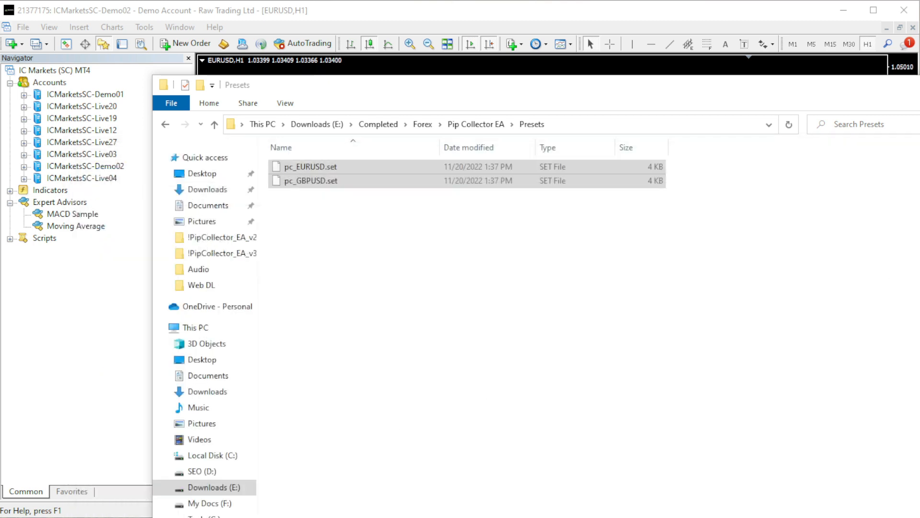
pyautogui.click(919, 85)
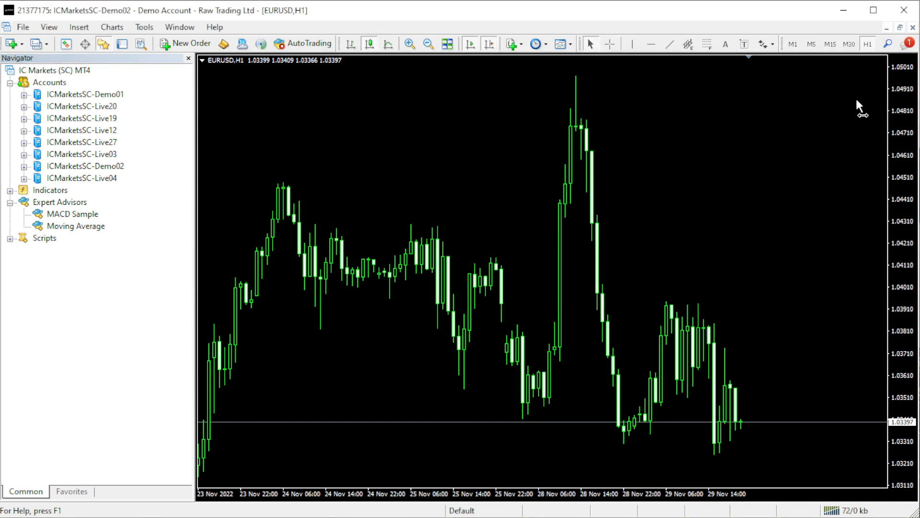
pyautogui.click(906, 17)
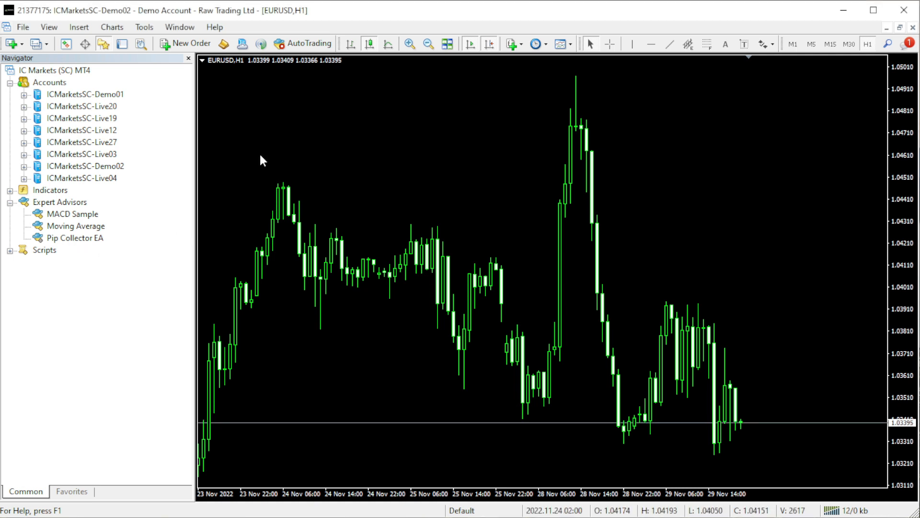
# Open a new chart for the EURUSD currency pair
pyautogui.click(23, 47)
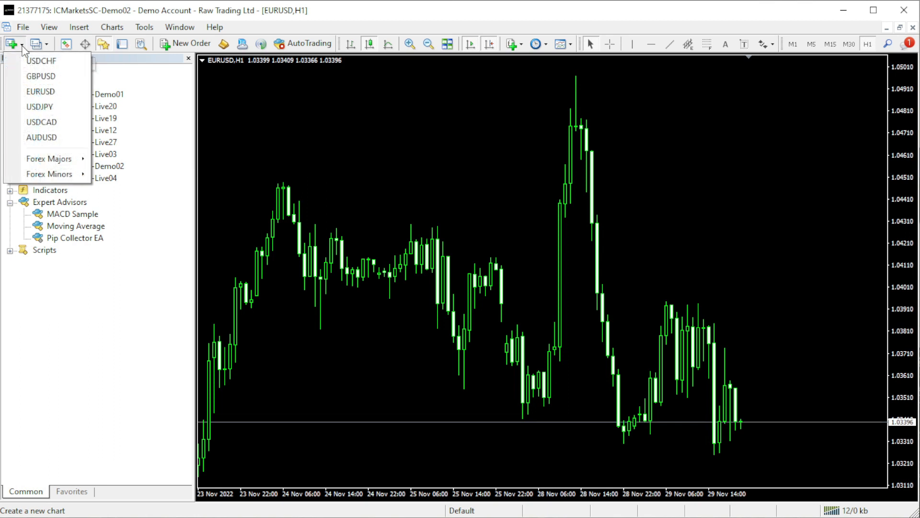
pyautogui.click(45, 94)
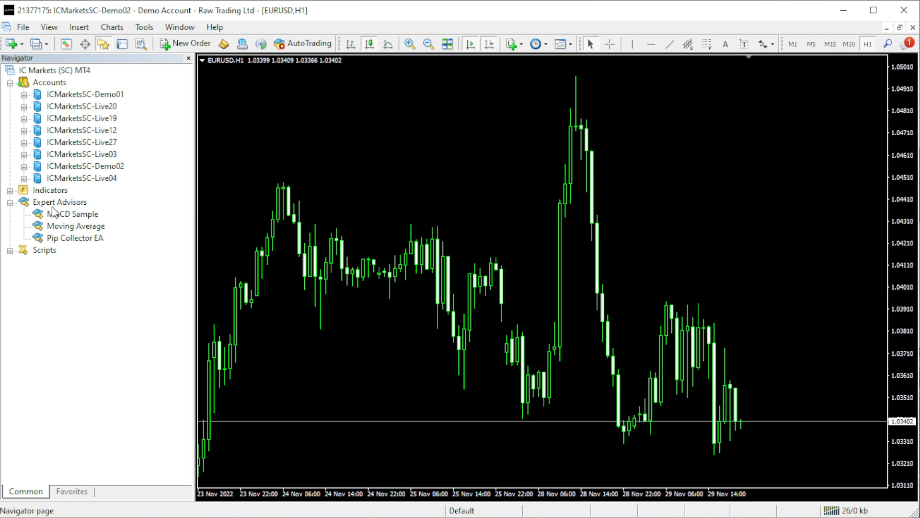
# Attach the Pip Collector EA expert advisor to the EURUSD H1 chart and allow DLL imports for it
pyautogui.click(74, 239)
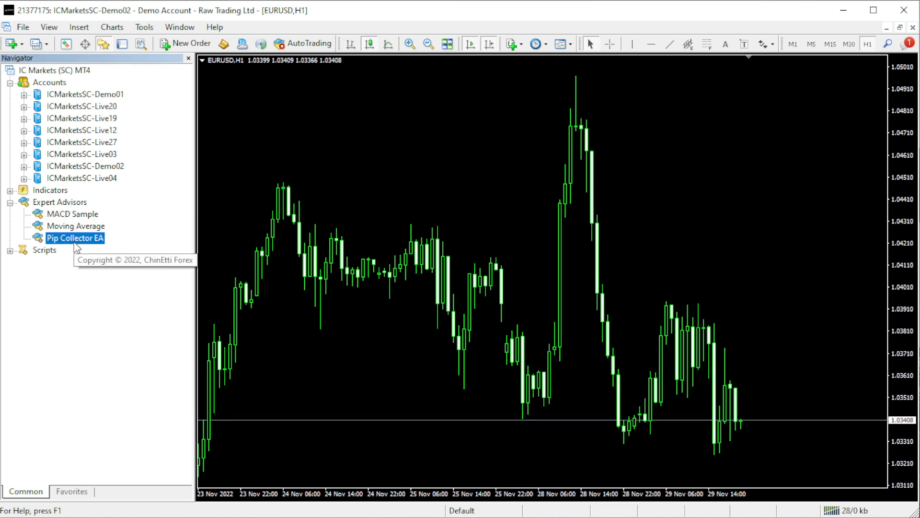
pyautogui.moveTo(75, 244); pyautogui.dragTo(473, 162)
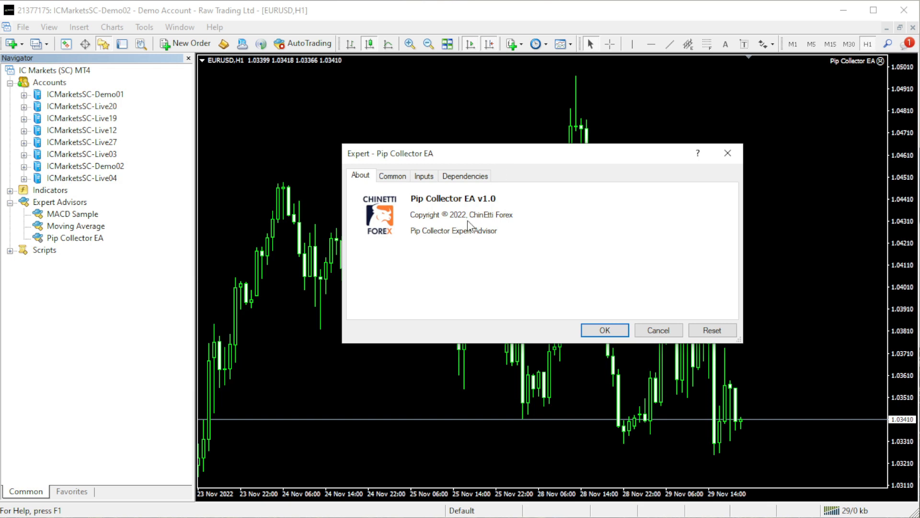
pyautogui.click(392, 176)
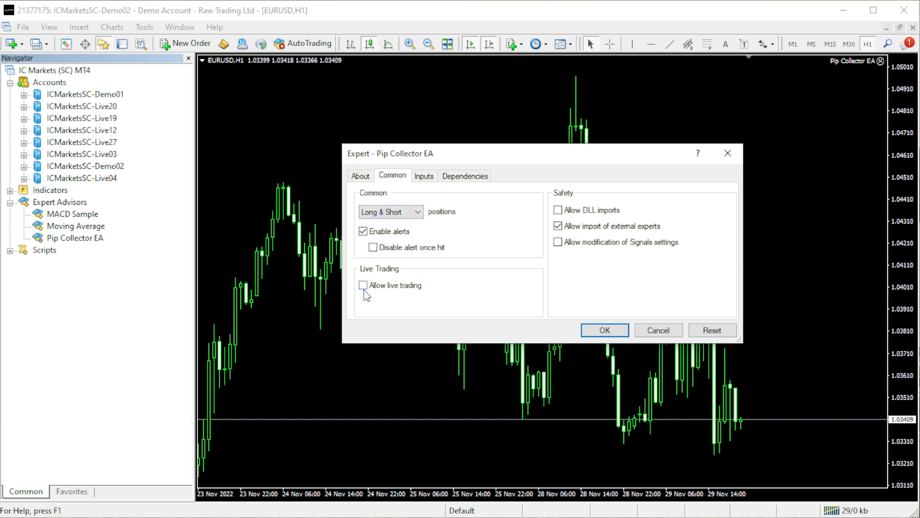
pyautogui.click(559, 211)
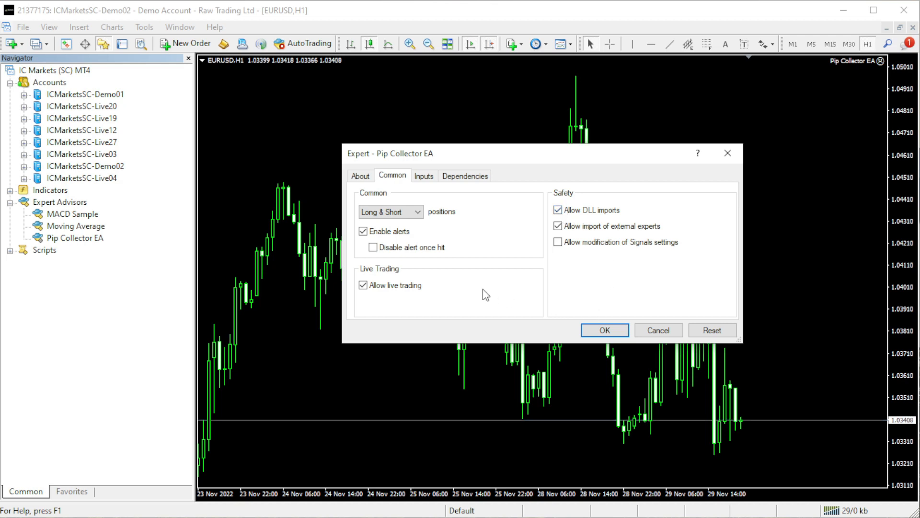
# Load the pc_EURUSD.set preset into the Pip Collector EA's input parameters and apply the settings to the chart
pyautogui.click(434, 185)
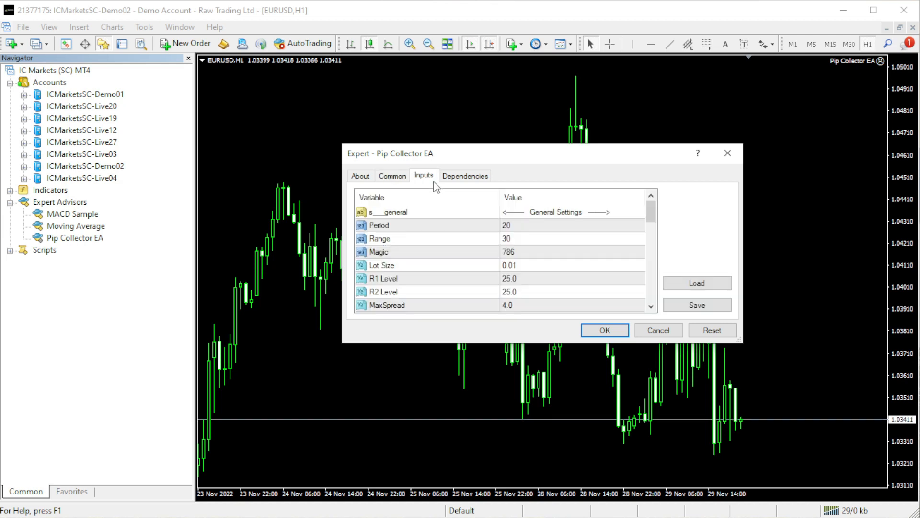
pyautogui.click(695, 283)
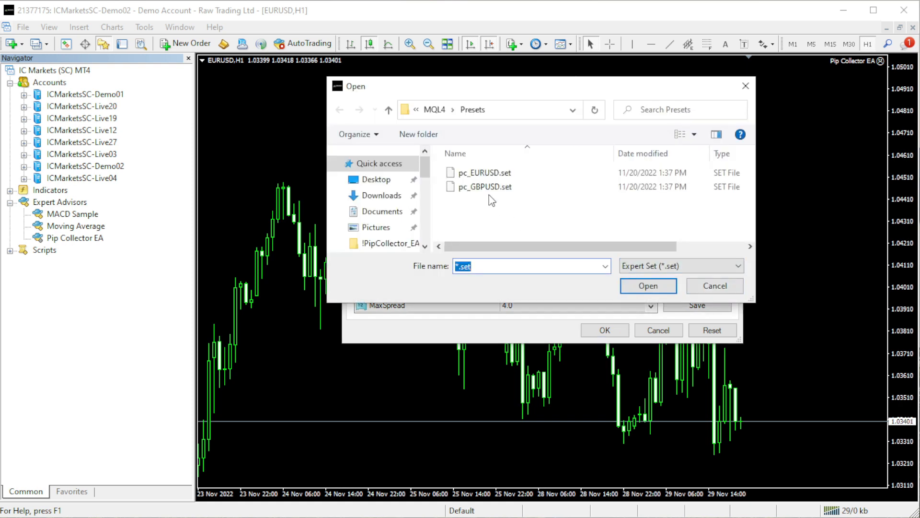
pyautogui.click(493, 175)
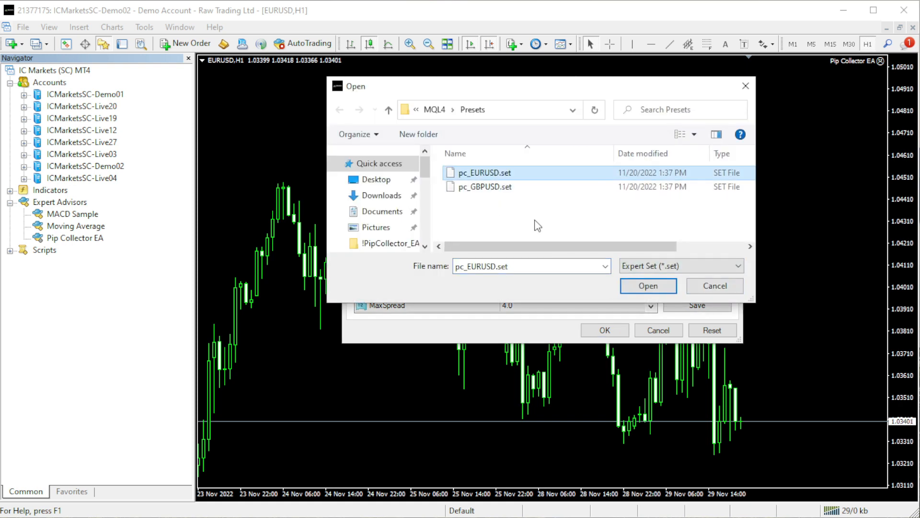
pyautogui.click(646, 288)
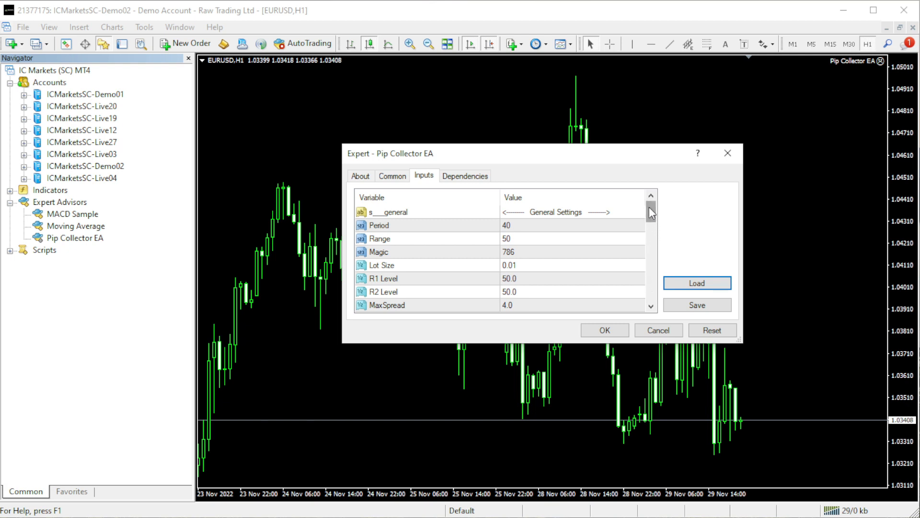
pyautogui.moveTo(649, 207)
pyautogui.mouseDown()
pyautogui.moveTo(652, 292)
pyautogui.moveTo(652, 209)
pyautogui.mouseUp()
pyautogui.click(605, 330)
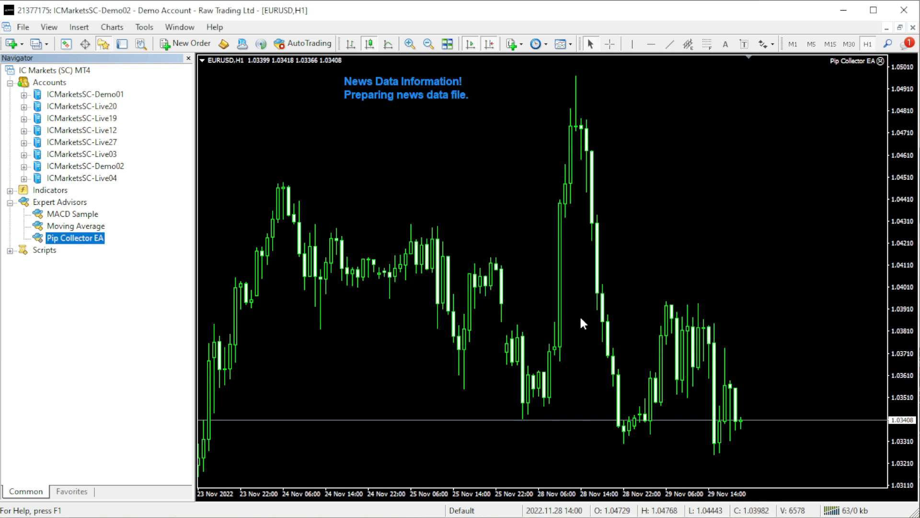
# Enable AutoTrading in the terminal so that the Pip Collector EA can trade on the EURUSD chart
pyautogui.click(311, 47)
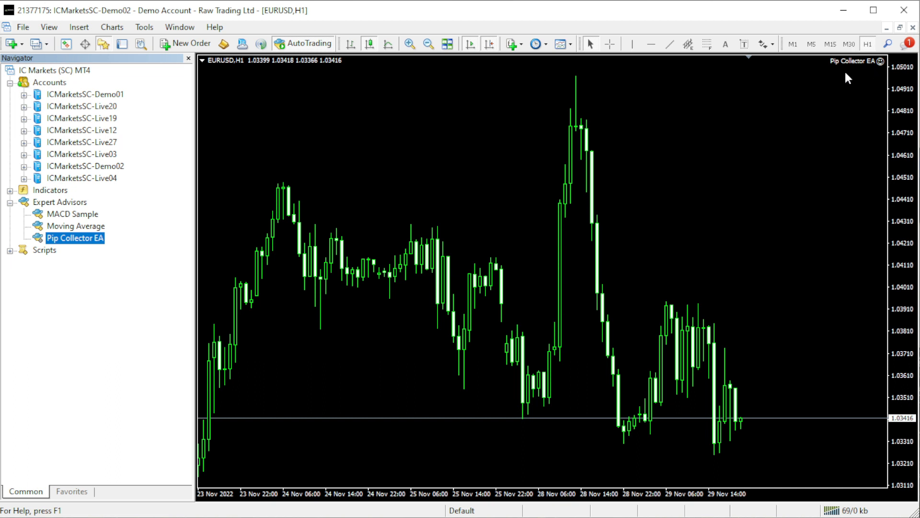
pyautogui.click(792, 233)
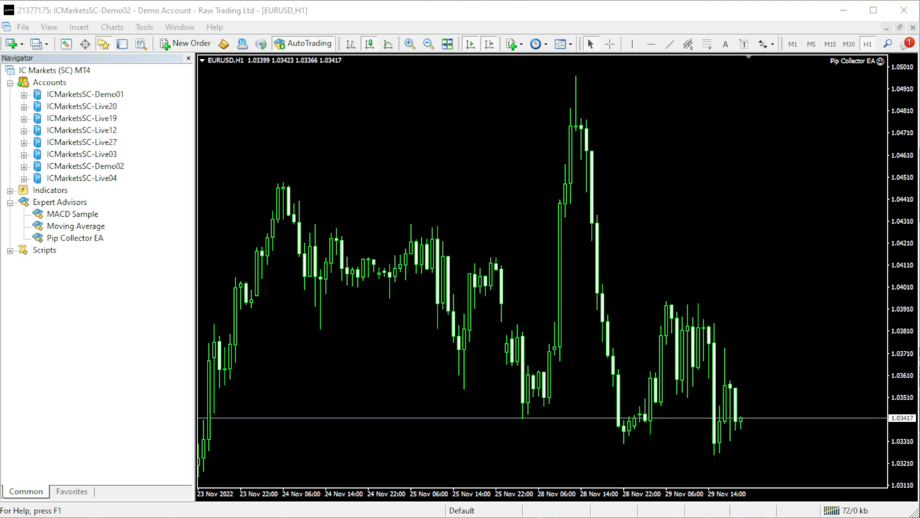
pyautogui.click(378, 357)
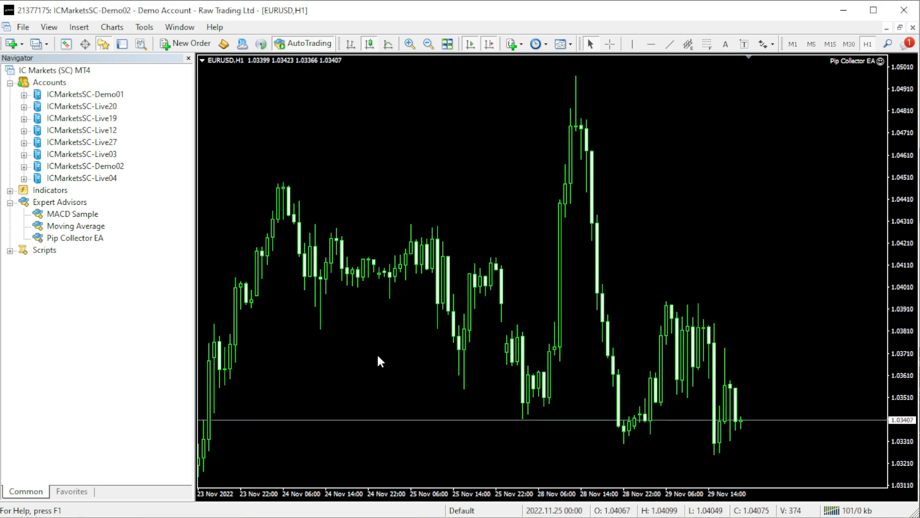